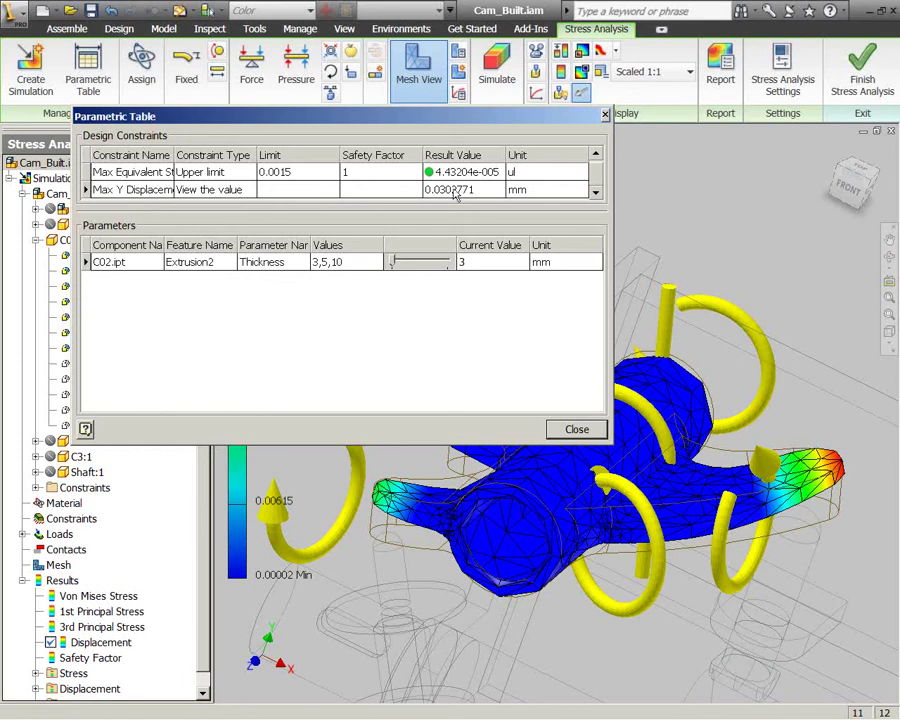
Try cam thicknesses of 5, 10 and 5 mm, then return to 3 mm and close the Parametric Table.
key(BackSpace)
text(5)
key(Return)
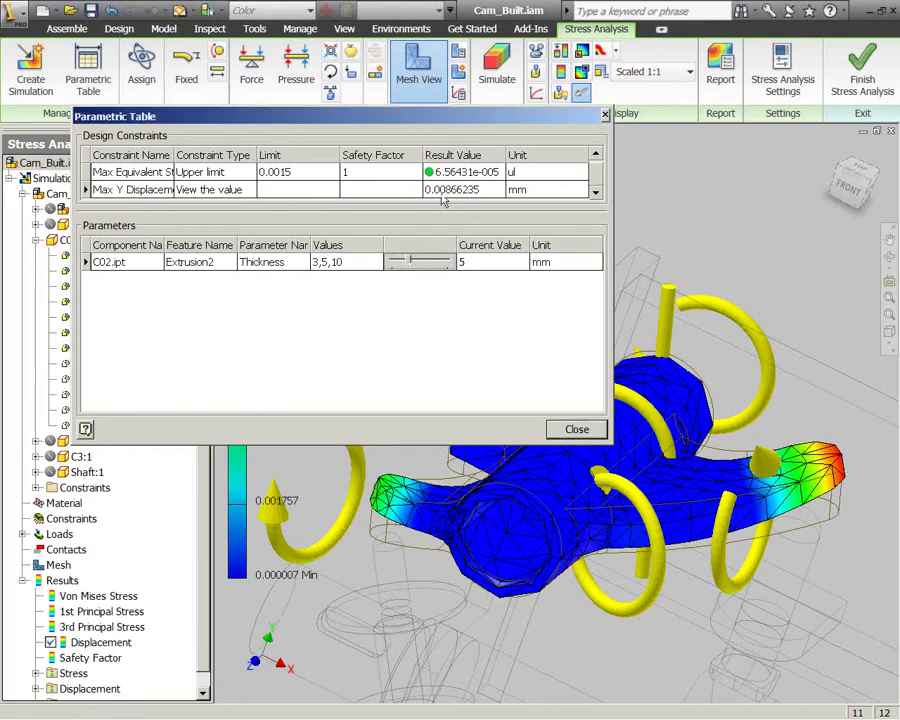
click(448, 262)
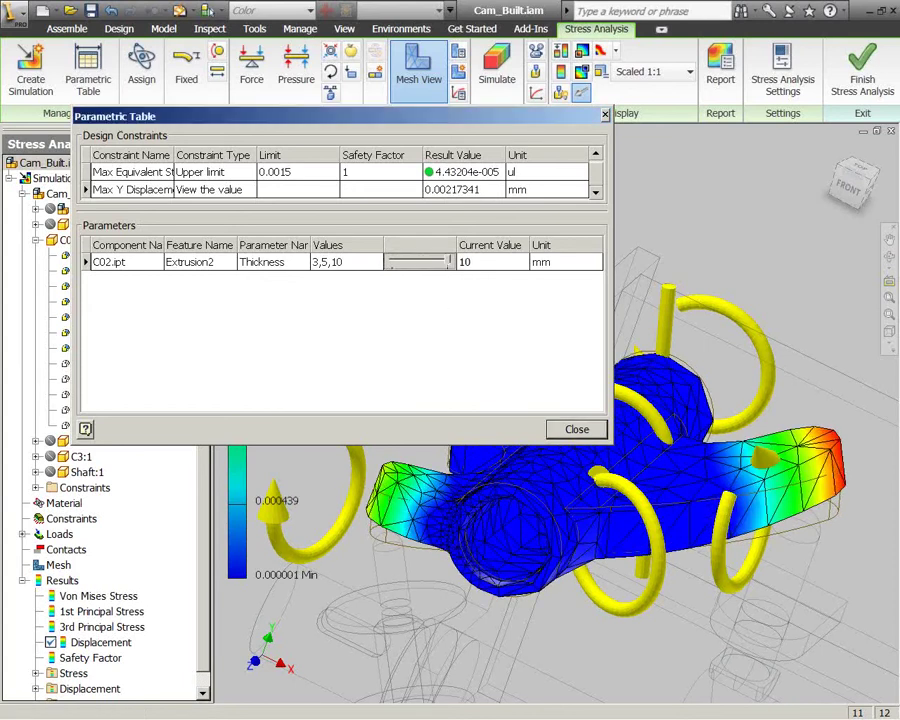
click(416, 262)
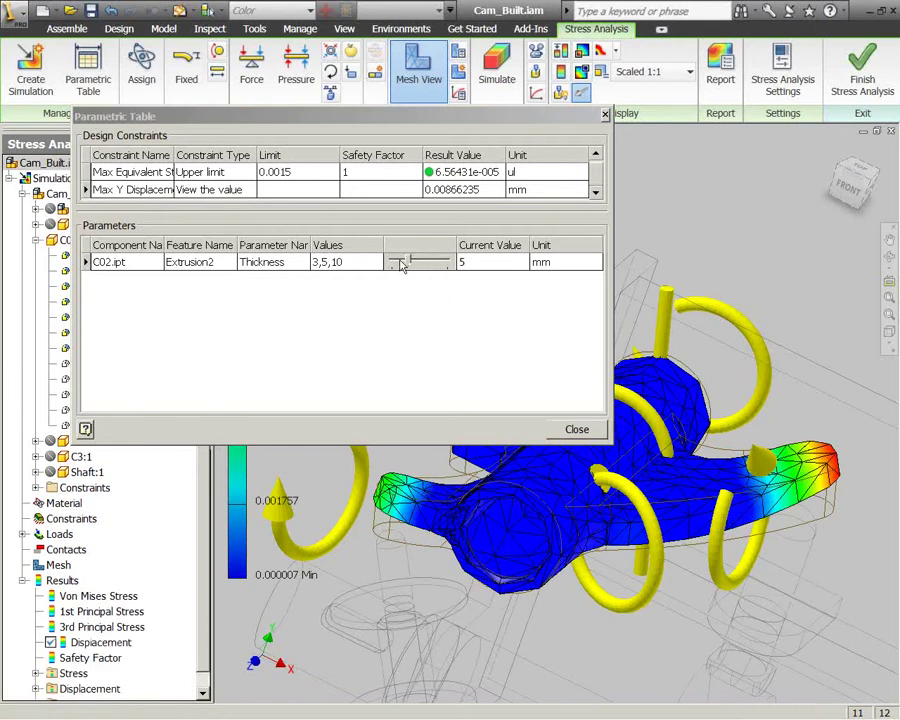
click(402, 261)
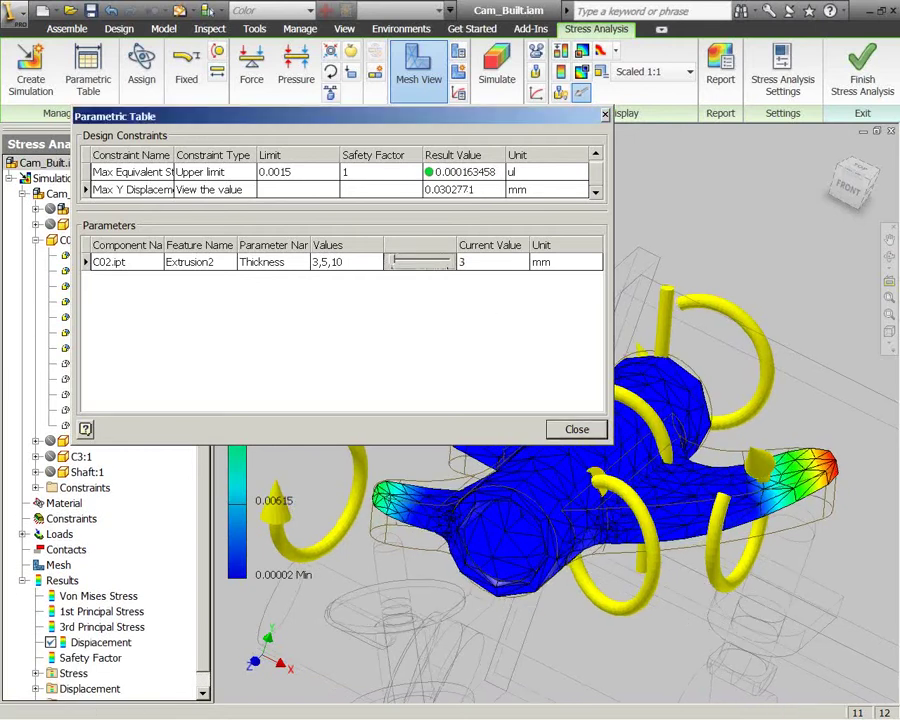
click(567, 430)
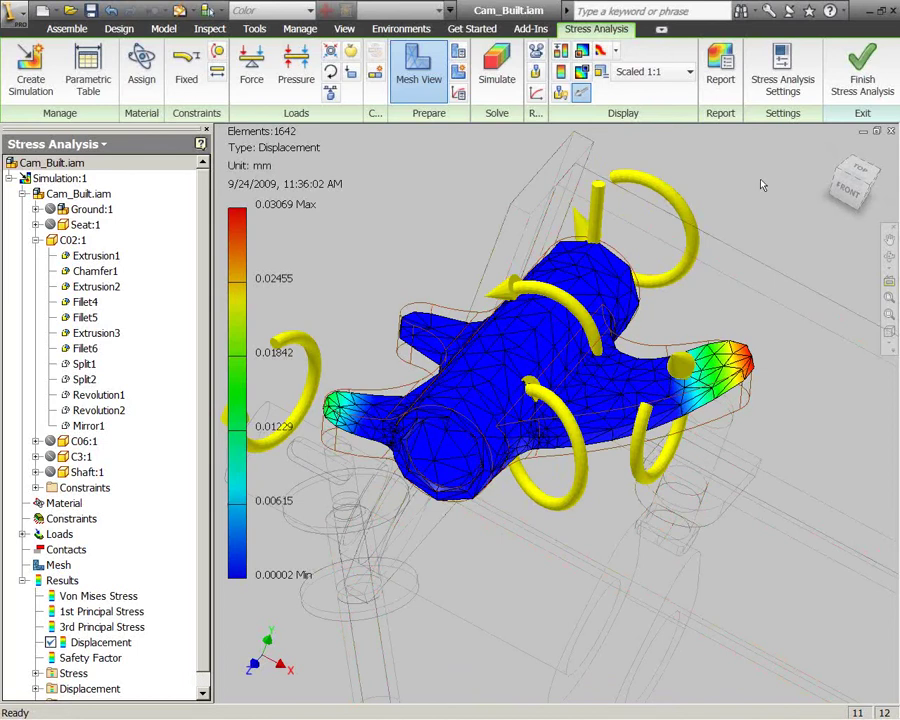
Generate a Complete stress analysis report, overwriting Cam_Built.iam Stress Analysis Report 9_24_2009.html.
click(724, 88)
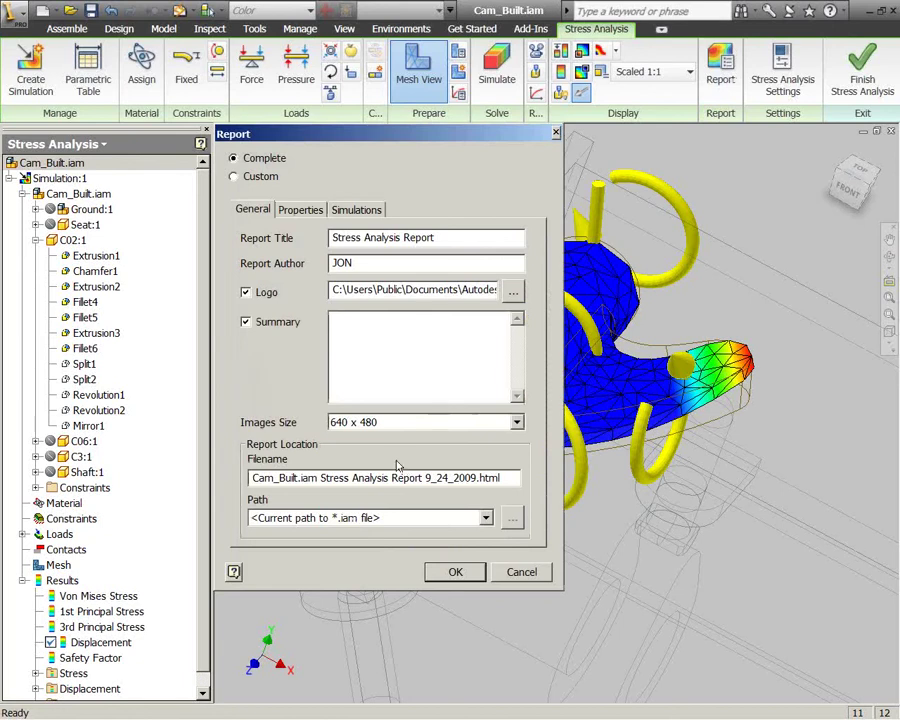
click(453, 572)
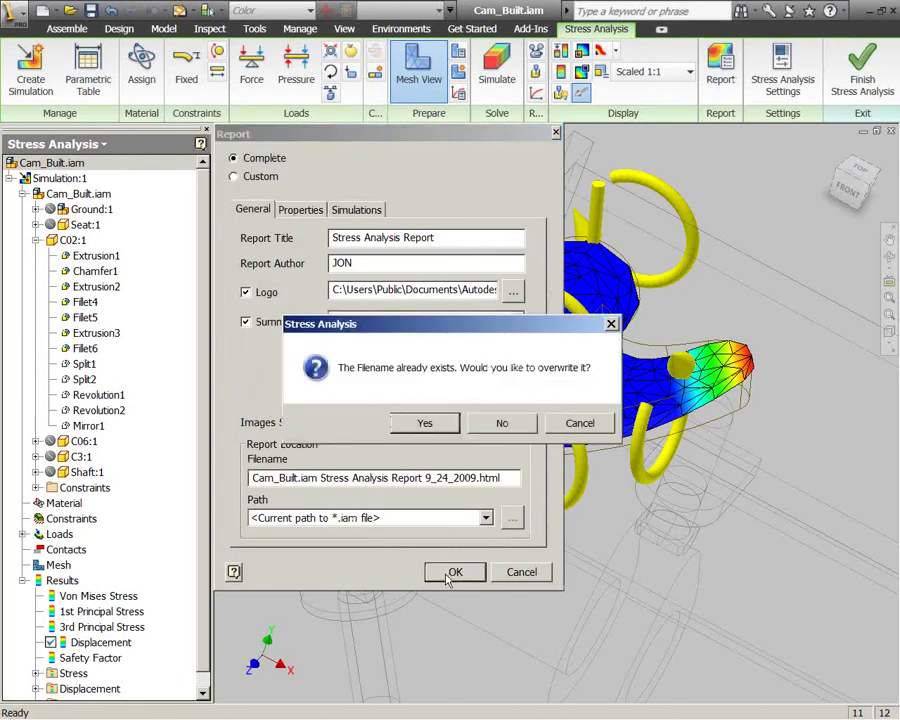
click(423, 427)
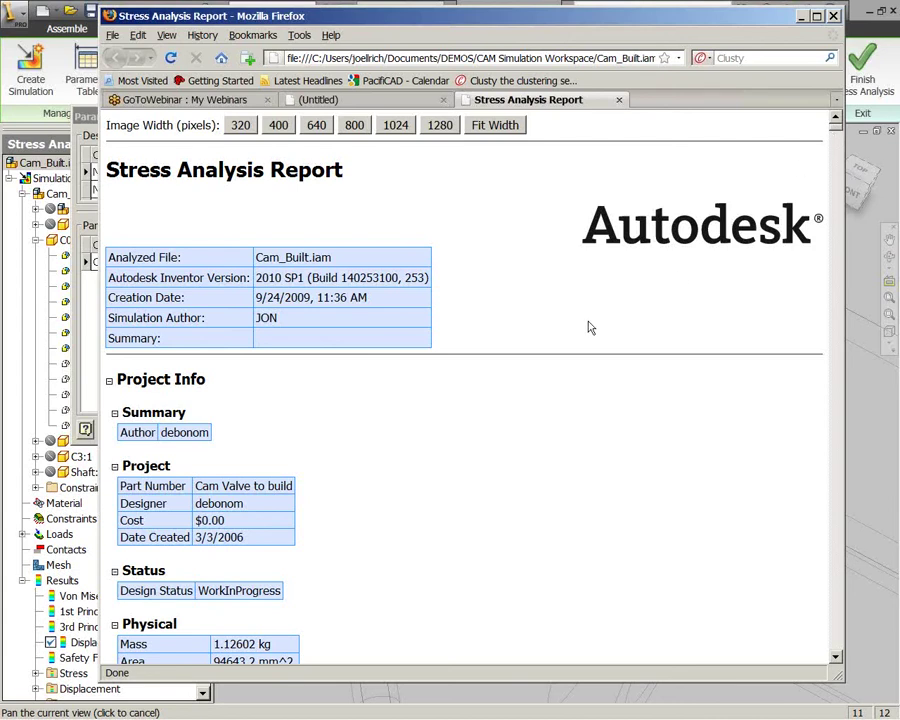
Review the report figures down to the next result set's Stress XY section, then switch to the Untitled tab.
scroll(522, 325, down, 1)
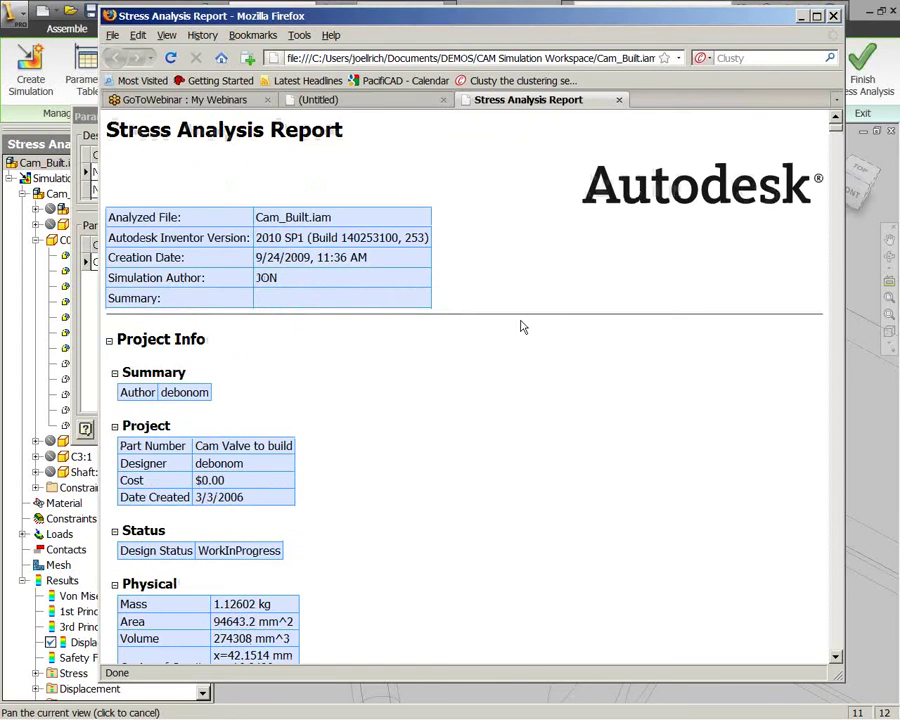
scroll(526, 327, down, 1)
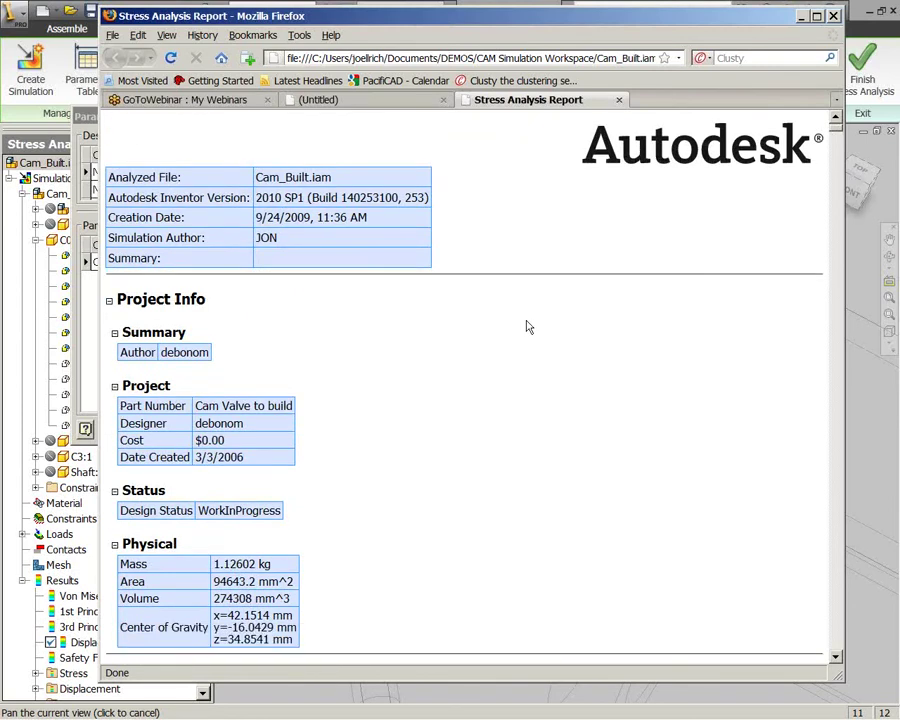
scroll(528, 327, down, 3)
scroll(528, 327, down, 4)
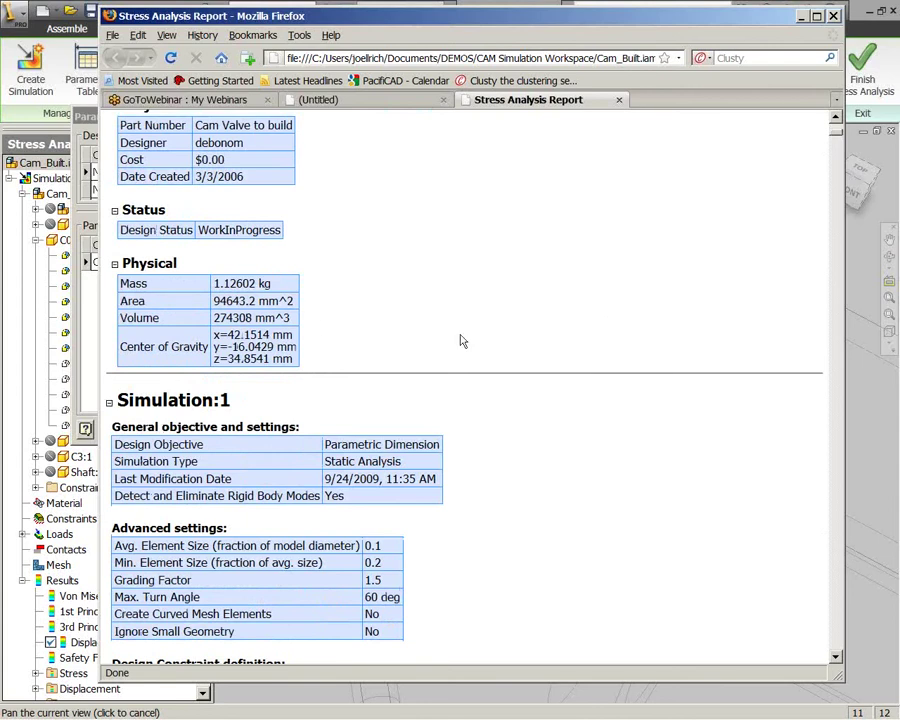
scroll(500, 332, down, 3)
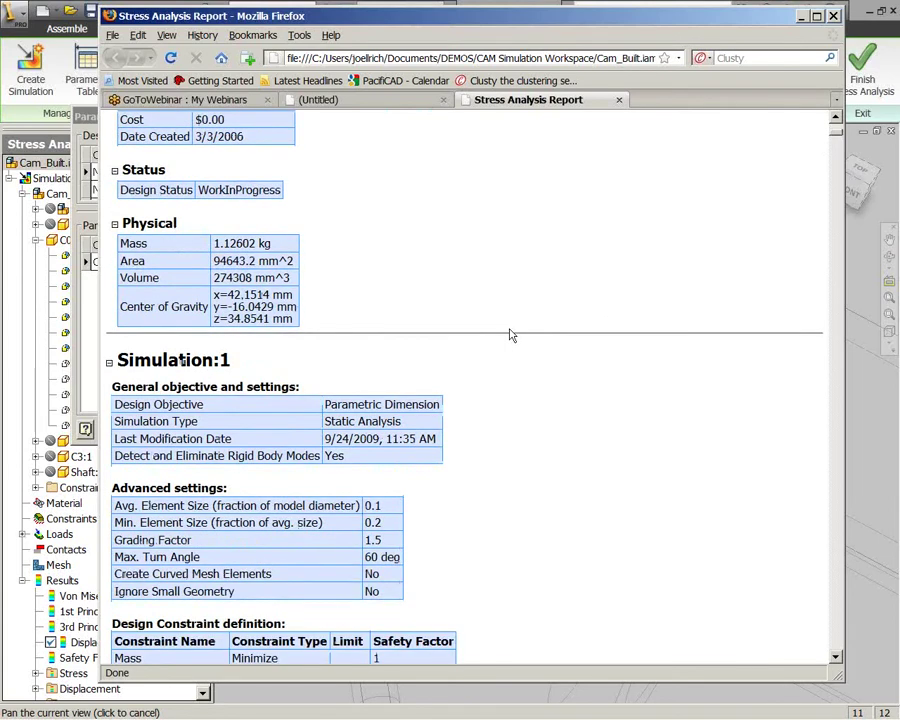
scroll(520, 336, down, 4)
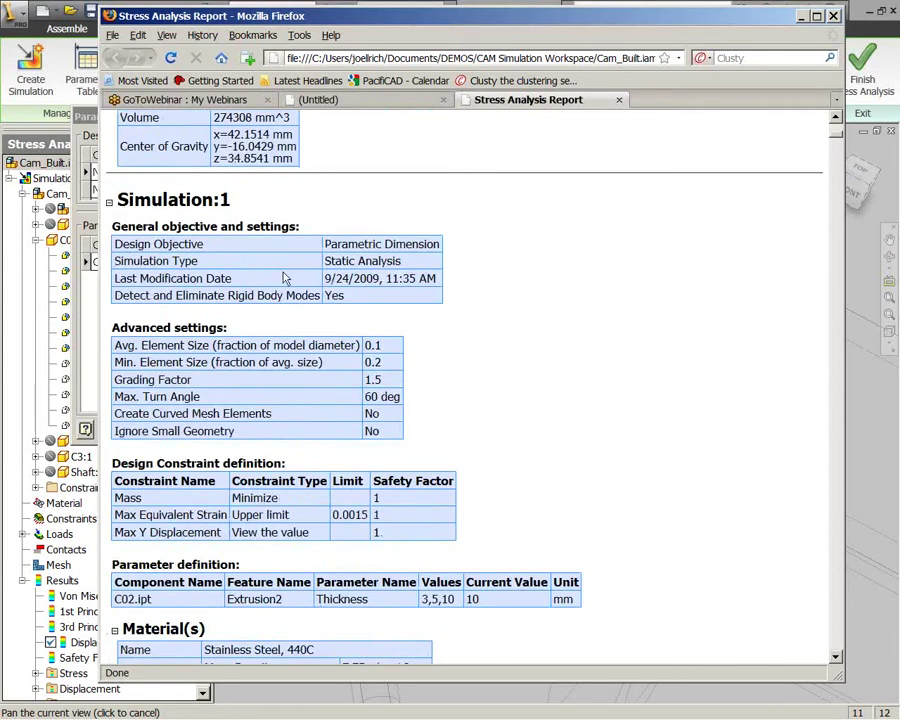
scroll(556, 306, down, 1)
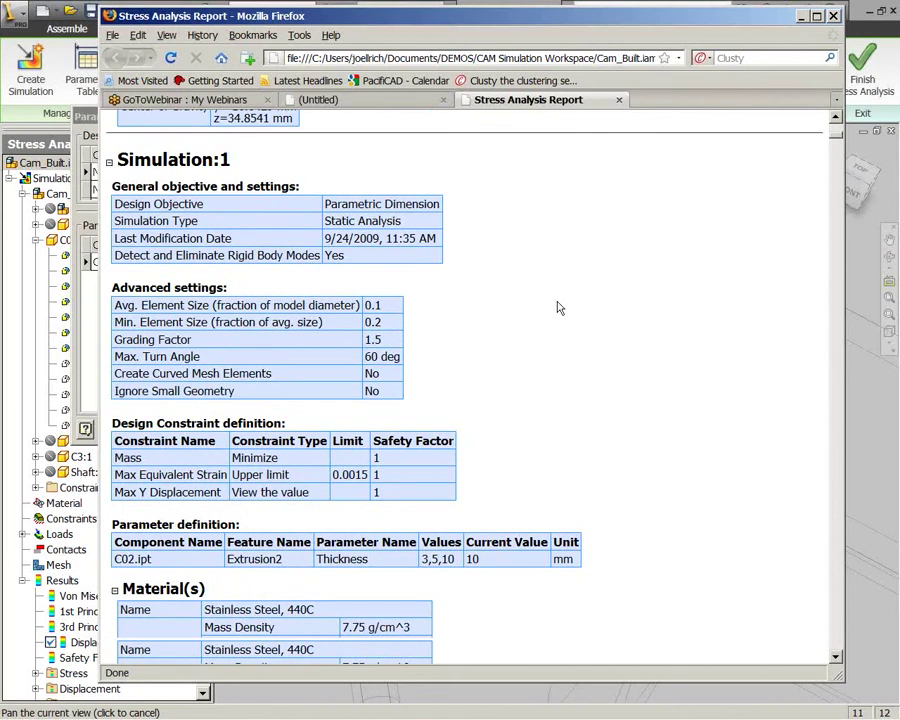
scroll(560, 308, down, 5)
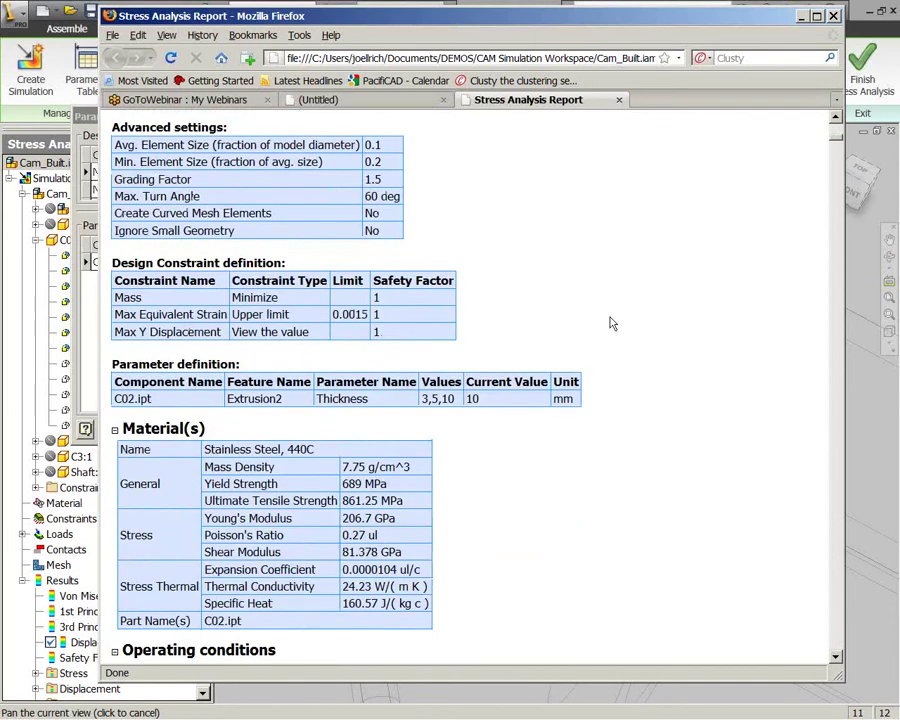
scroll(613, 321, down, 5)
scroll(686, 346, down, 8)
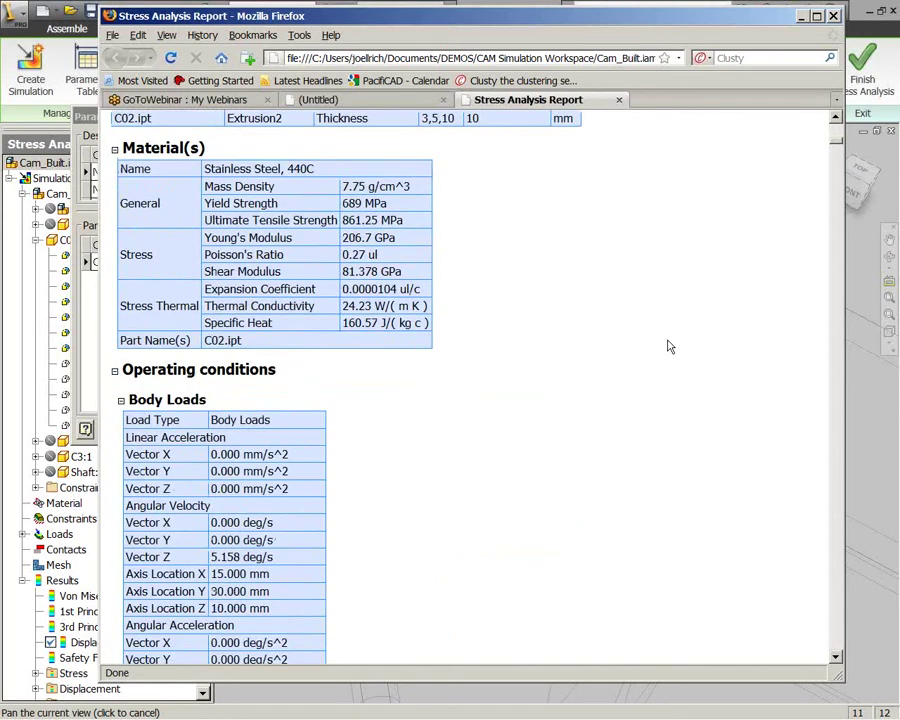
scroll(638, 360, down, 5)
scroll(625, 359, down, 1)
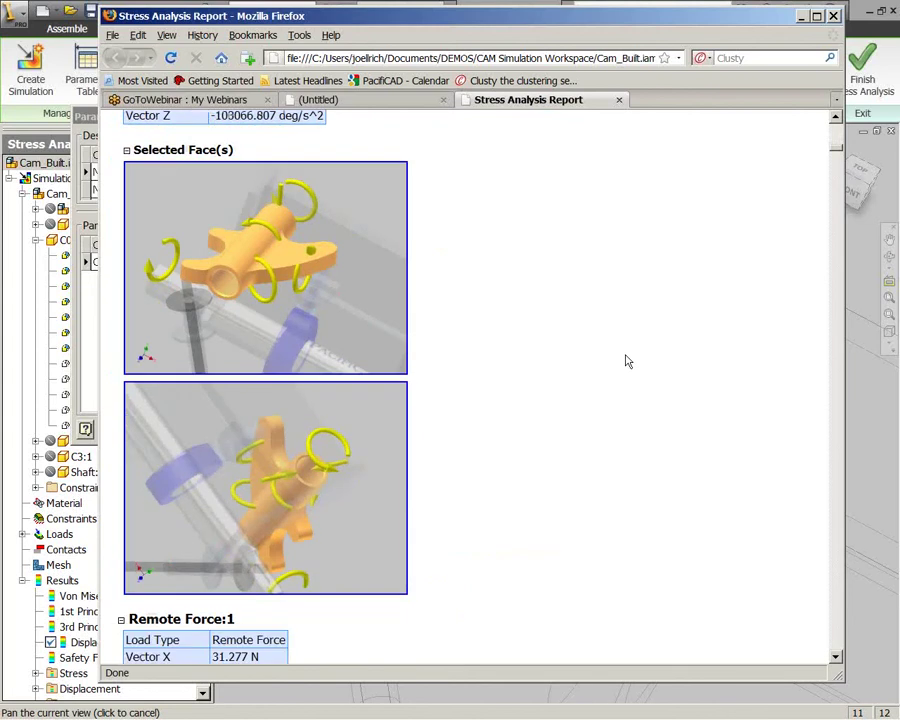
scroll(625, 361, down, 8)
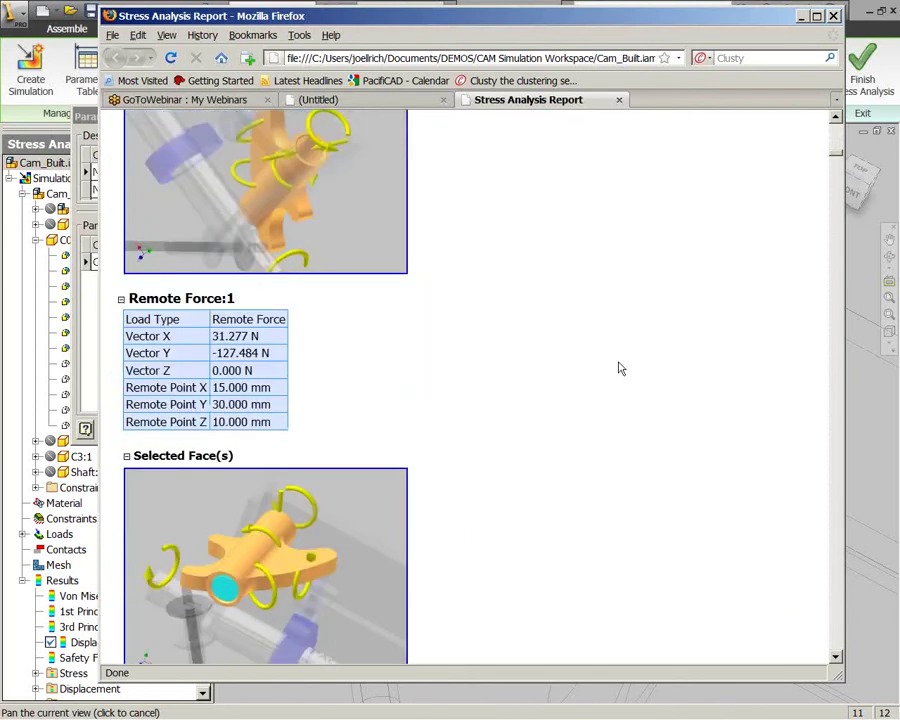
scroll(617, 368, down, 1)
scroll(616, 367, down, 3)
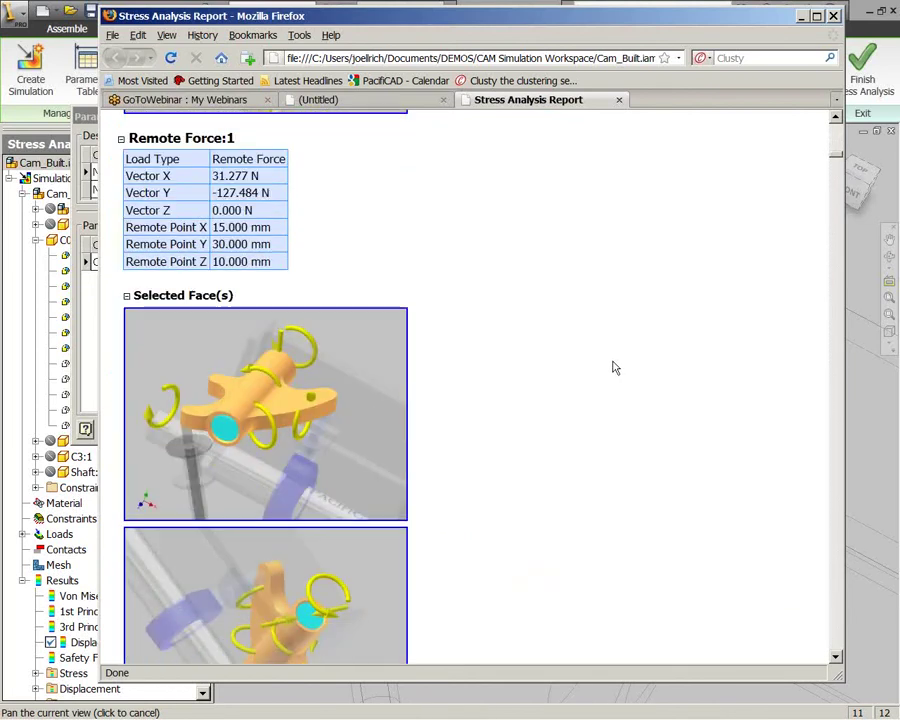
scroll(615, 368, down, 1)
scroll(610, 369, down, 15)
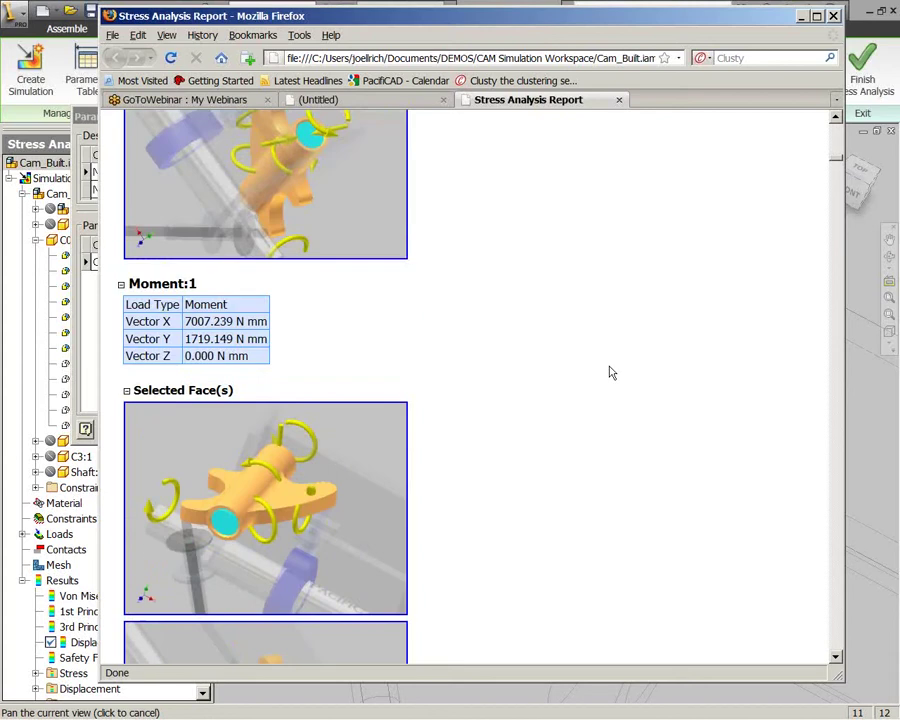
scroll(604, 372, down, 5)
scroll(604, 370, down, 15)
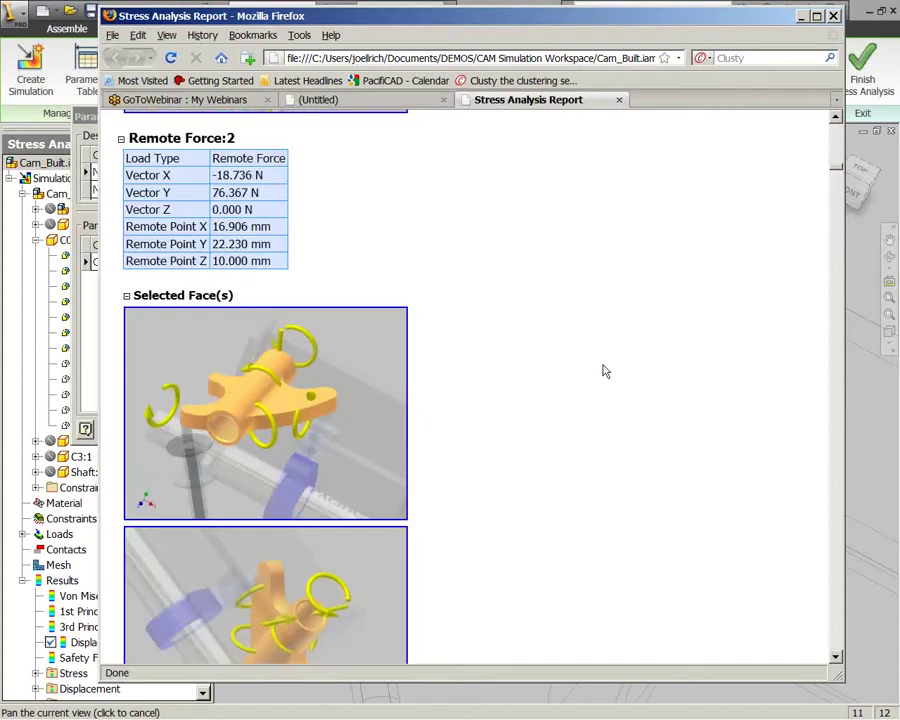
scroll(604, 363, down, 20)
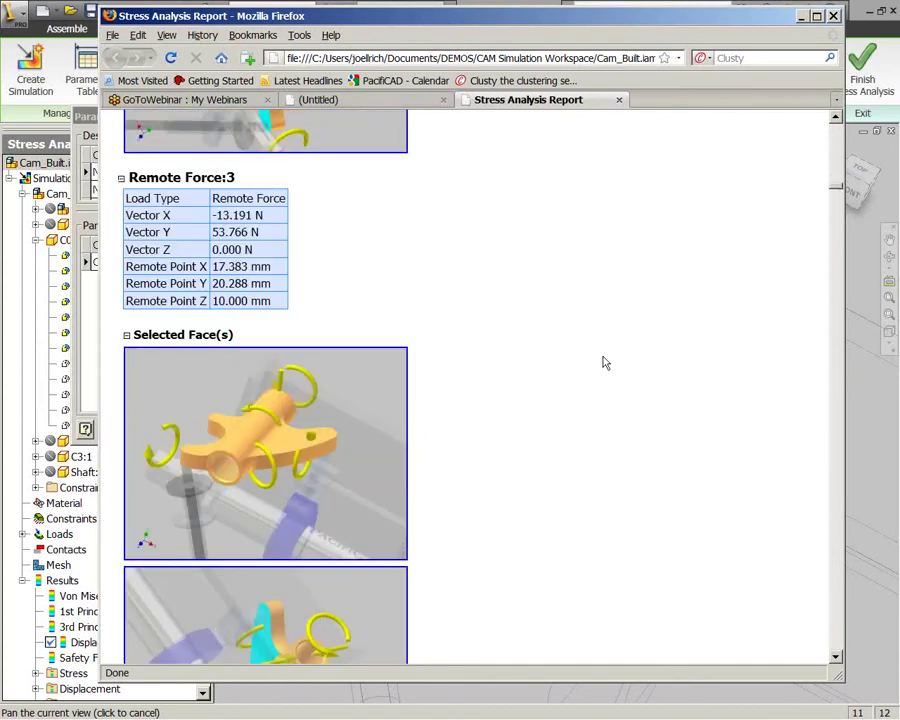
drag(838, 202, 838, 215)
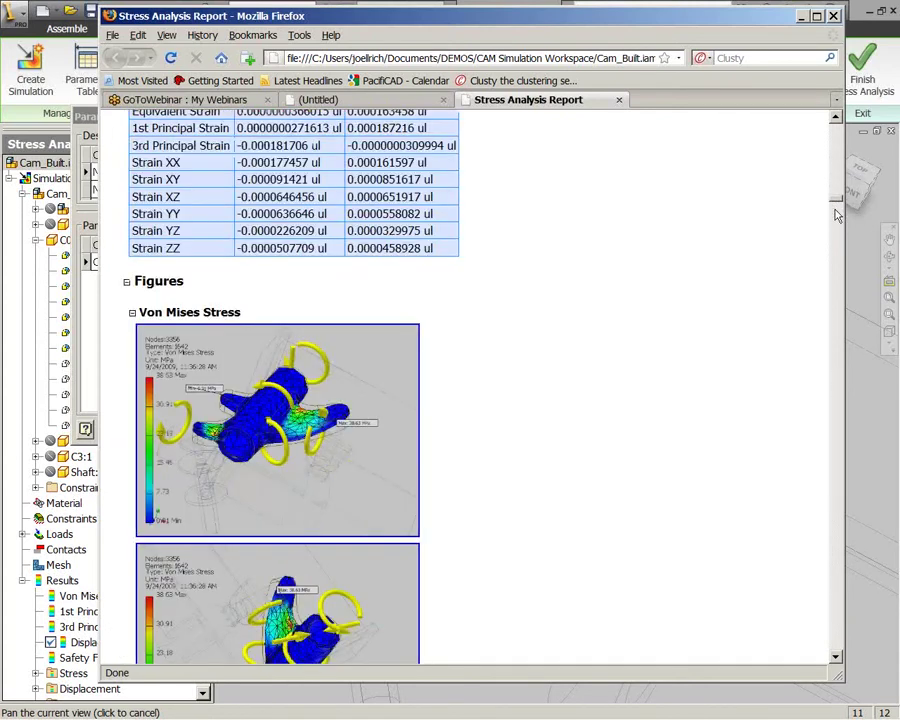
scroll(838, 215, down, 3)
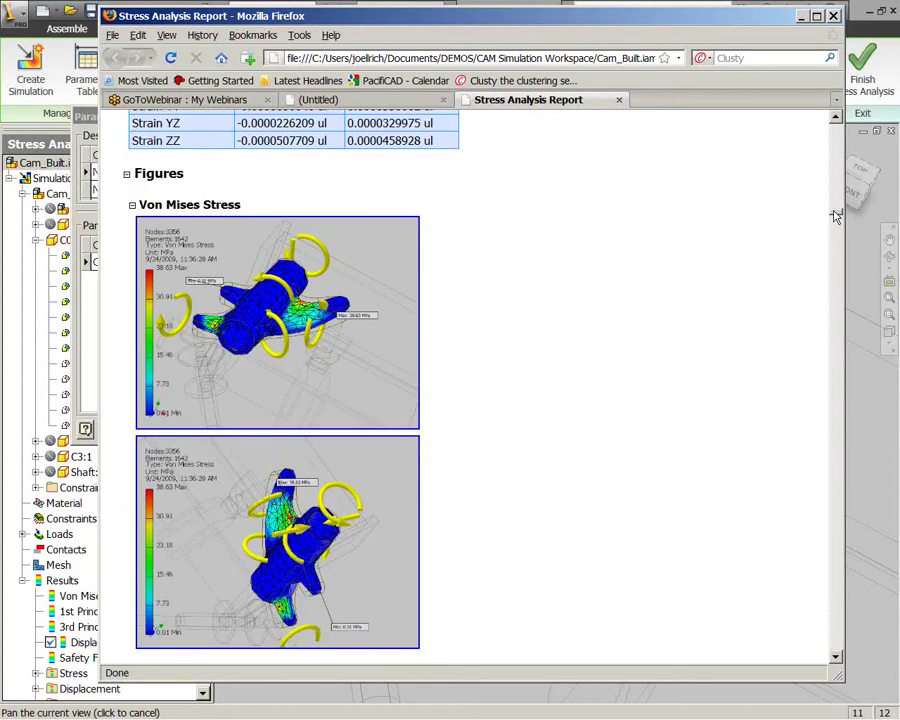
scroll(836, 217, down, 3)
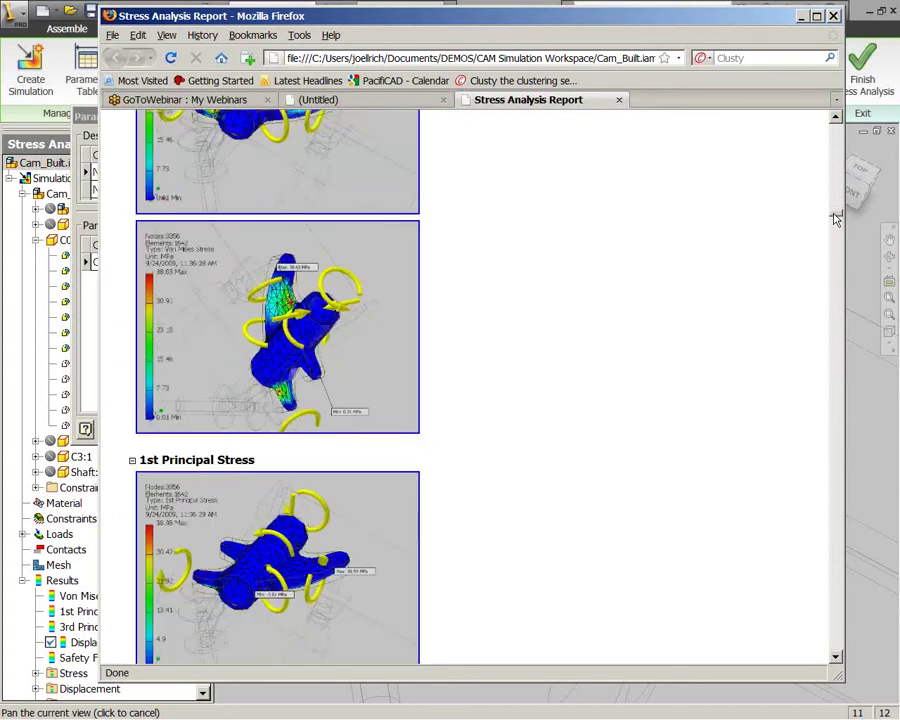
scroll(836, 217, down, 5)
scroll(834, 221, down, 8)
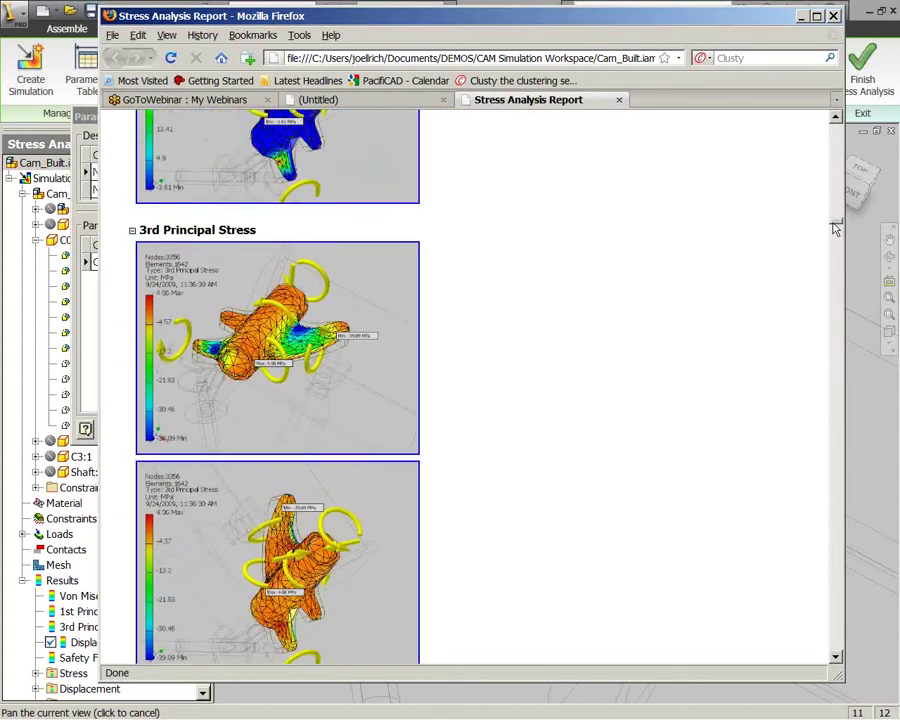
scroll(836, 230, down, 5)
scroll(836, 231, down, 5)
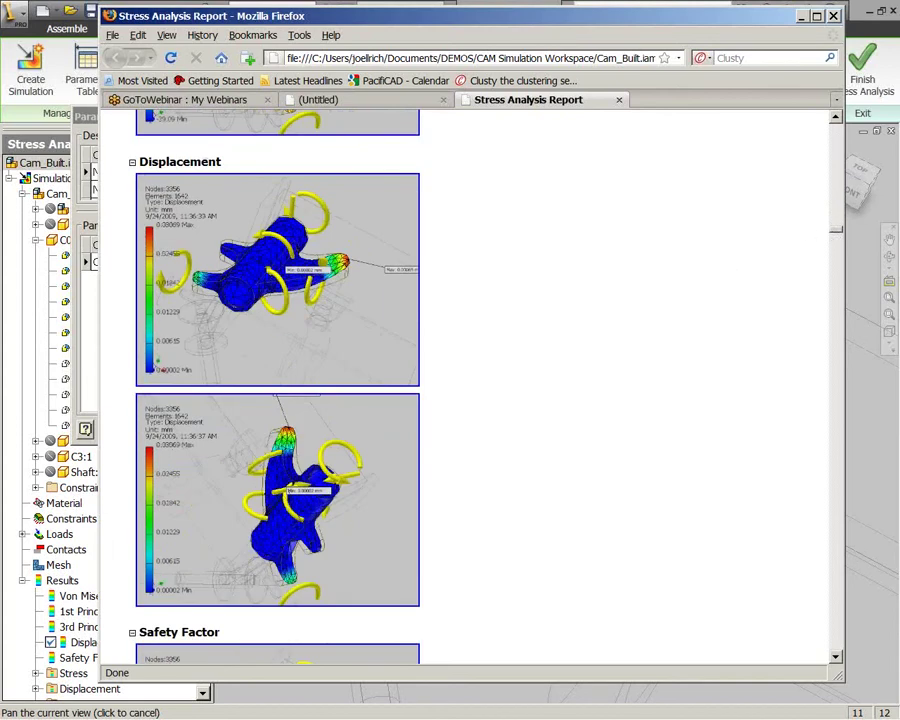
scroll(839, 235, down, 1)
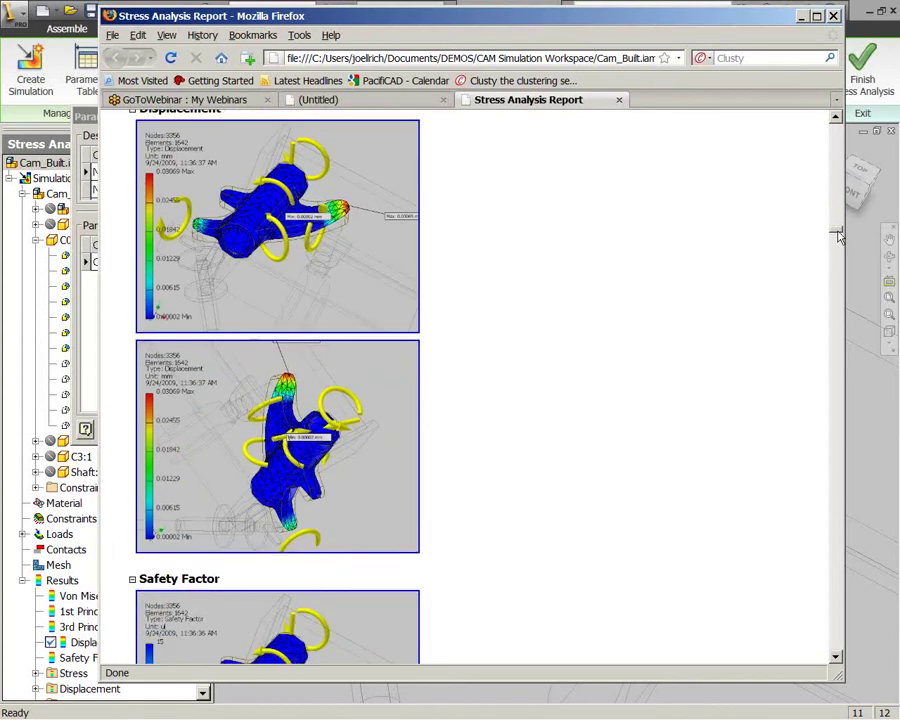
scroll(838, 250, down, 20)
scroll(838, 278, down, 10)
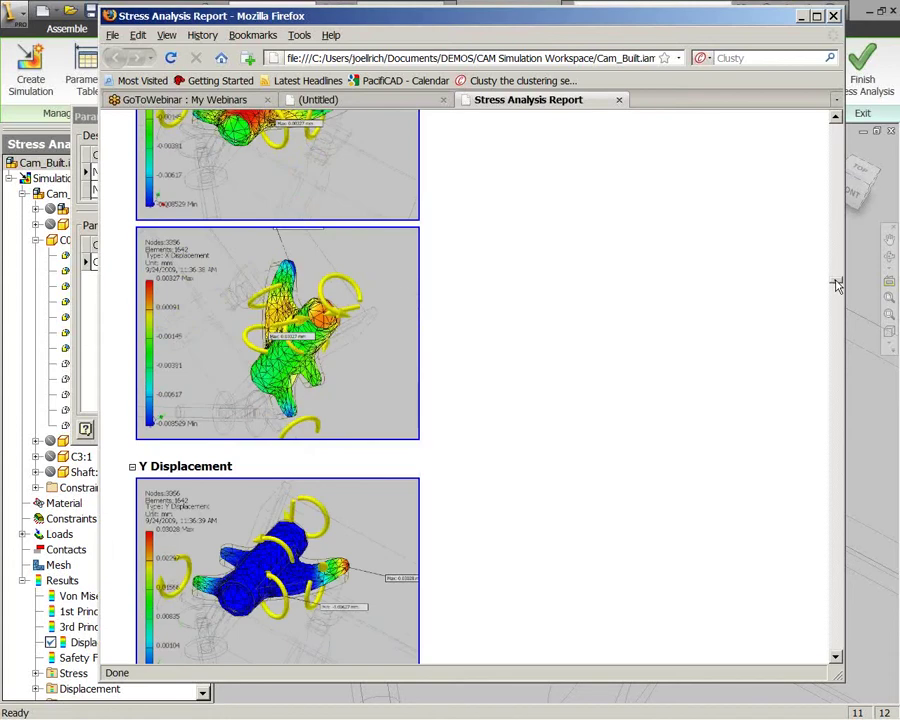
scroll(838, 285, down, 5)
scroll(838, 290, down, 15)
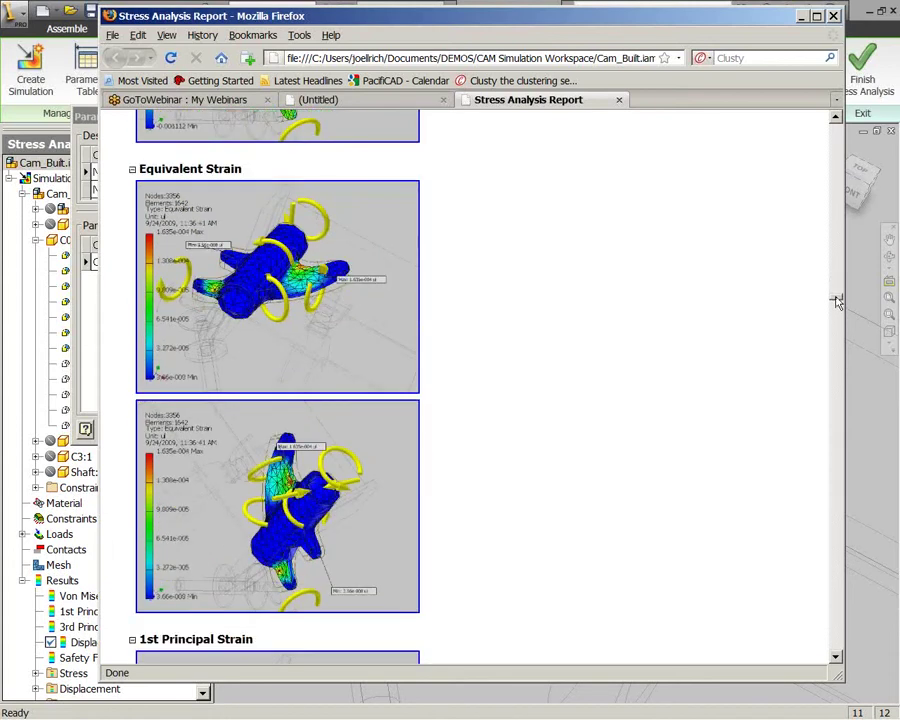
scroll(838, 302, down, 15)
scroll(838, 355, down, 15)
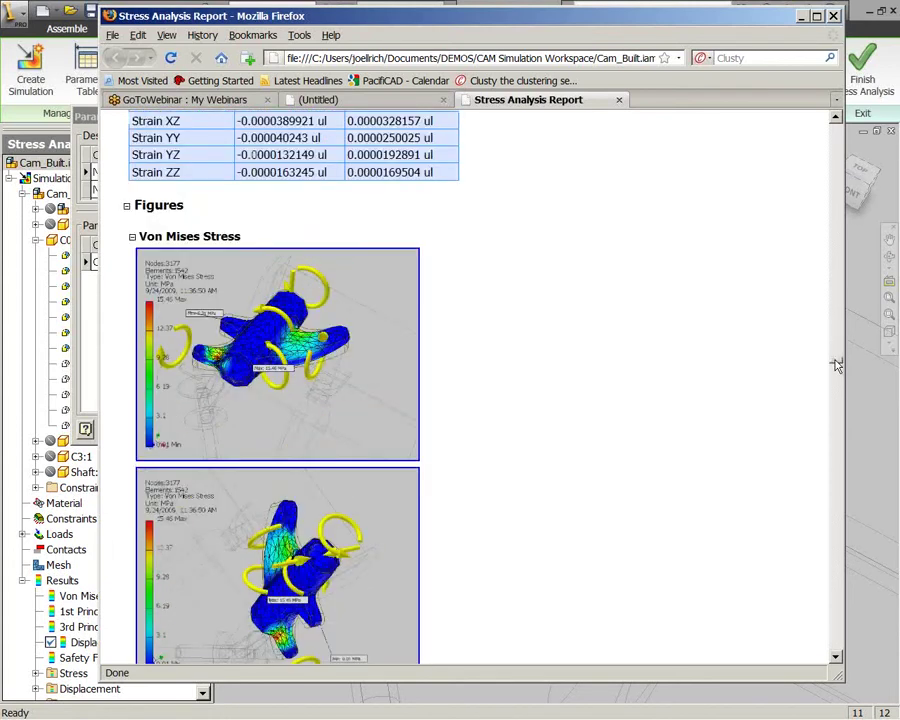
scroll(838, 365, down, 15)
scroll(835, 390, down, 15)
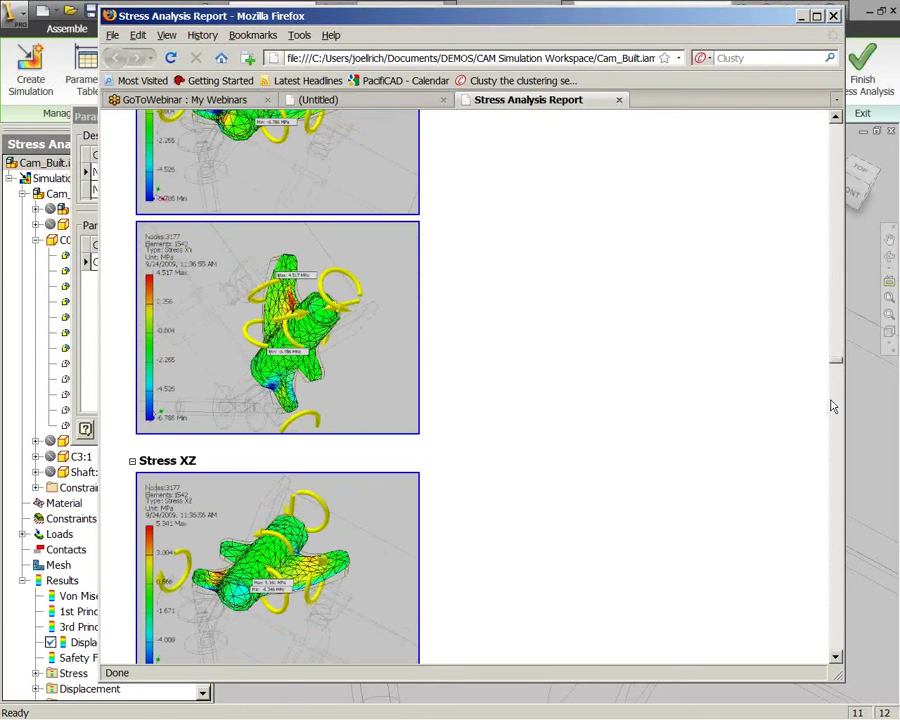
scroll(826, 445, down, 15)
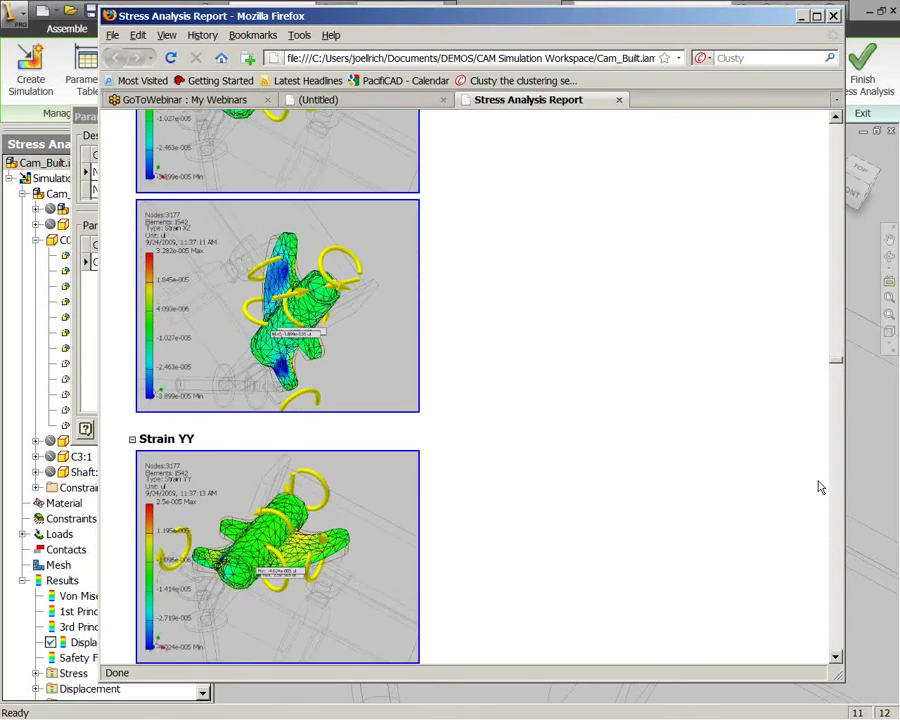
scroll(760, 470, down, 7)
scroll(835, 497, down, 6)
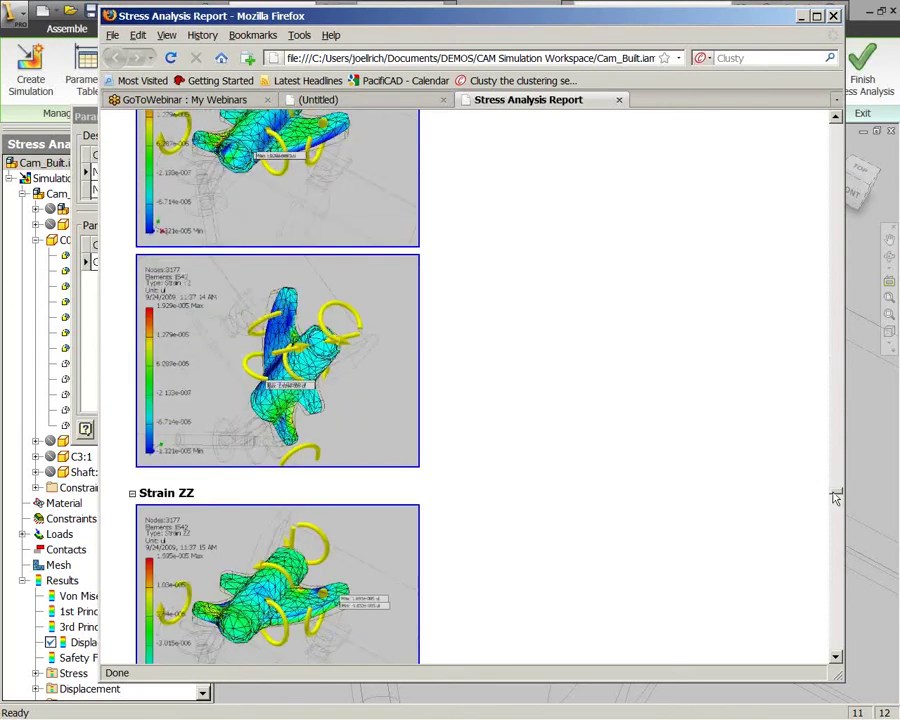
scroll(786, 508, down, 15)
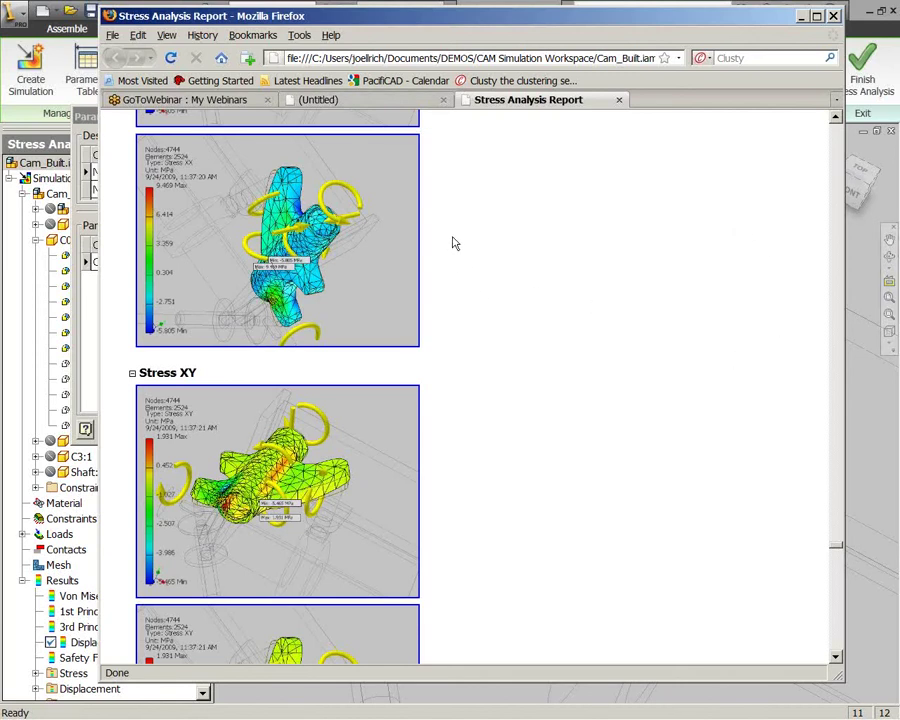
click(367, 101)
Load pacificad.com and open its Manufacturing Solutions page, scrolling to the manufacturing links.
click(388, 58)
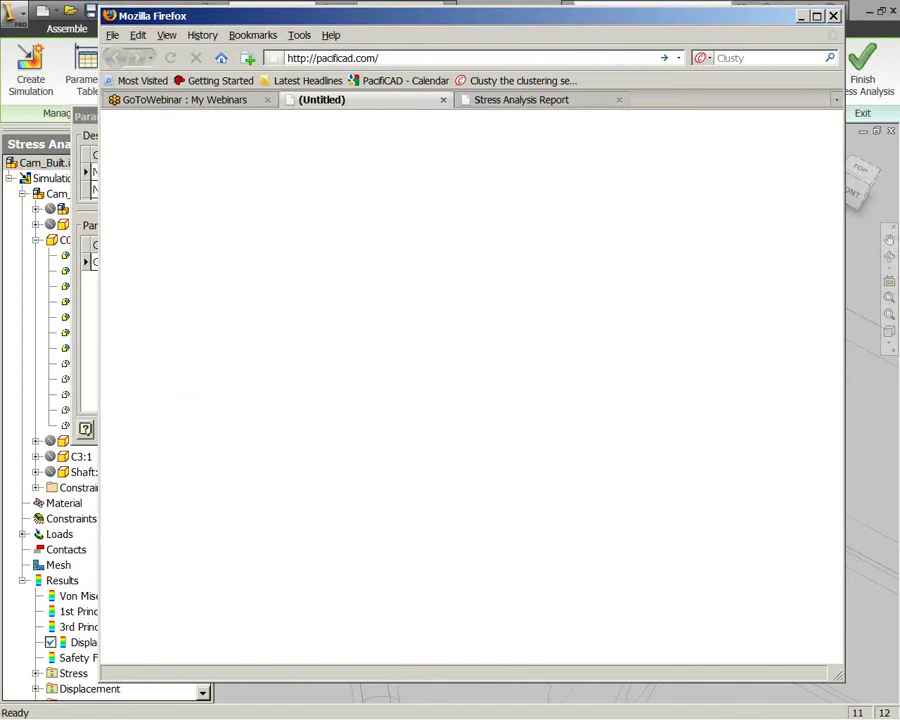
key(Return)
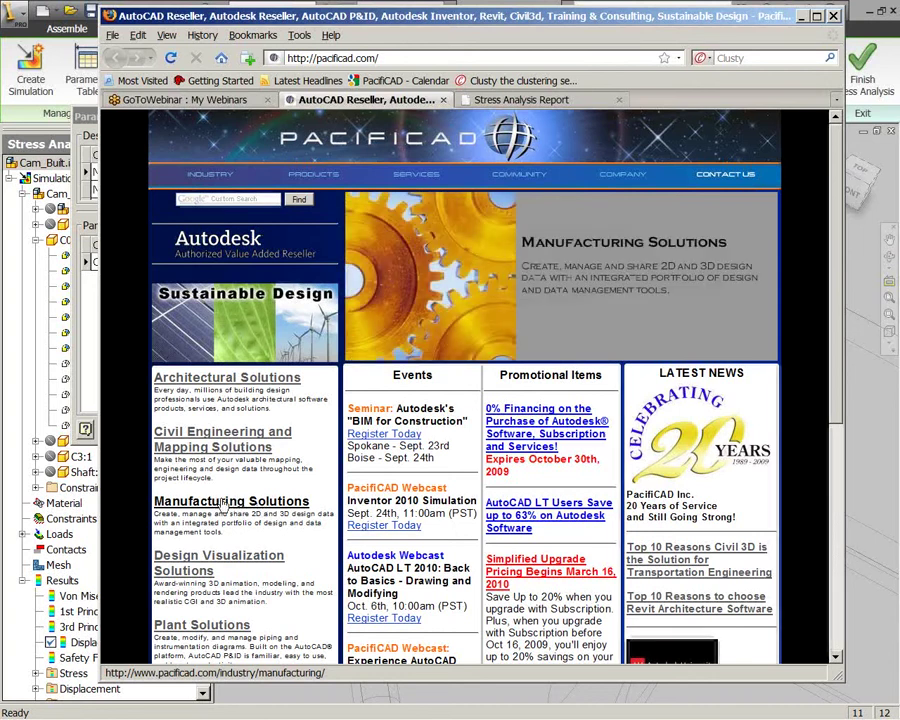
click(224, 502)
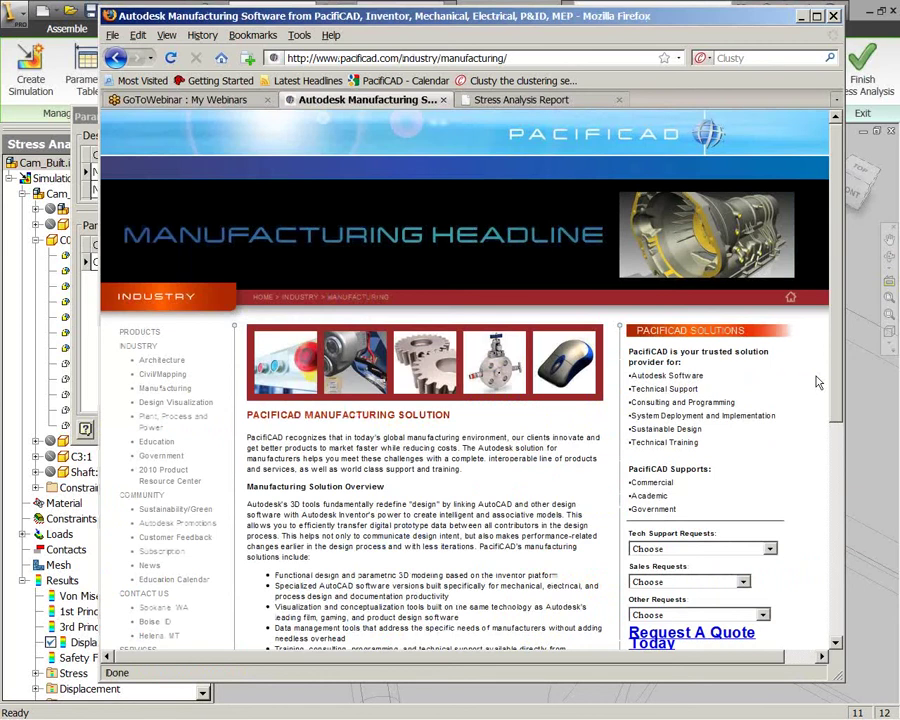
scroll(707, 410, down, 5)
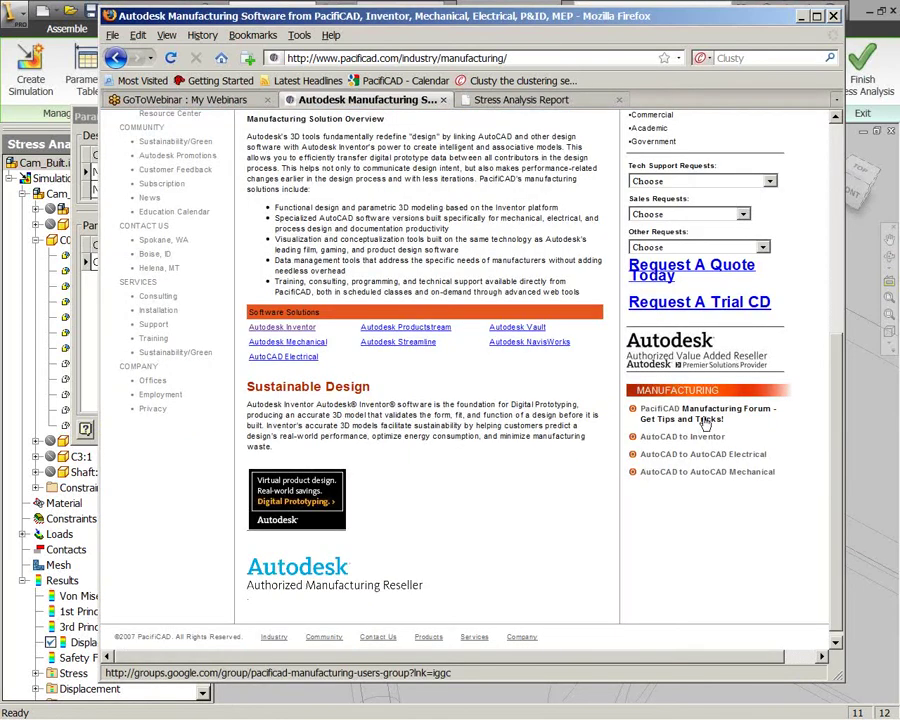
Open the PacifiCAD Manufacturing Forum, view Service Packs and Updates, then return to the forum home.
click(705, 418)
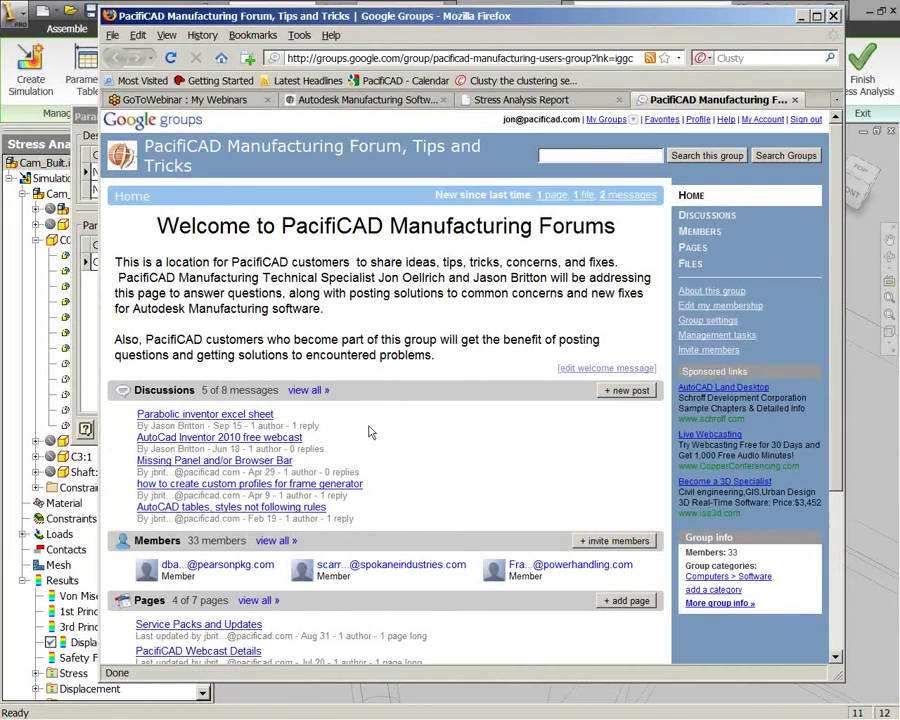
scroll(386, 421, down, 3)
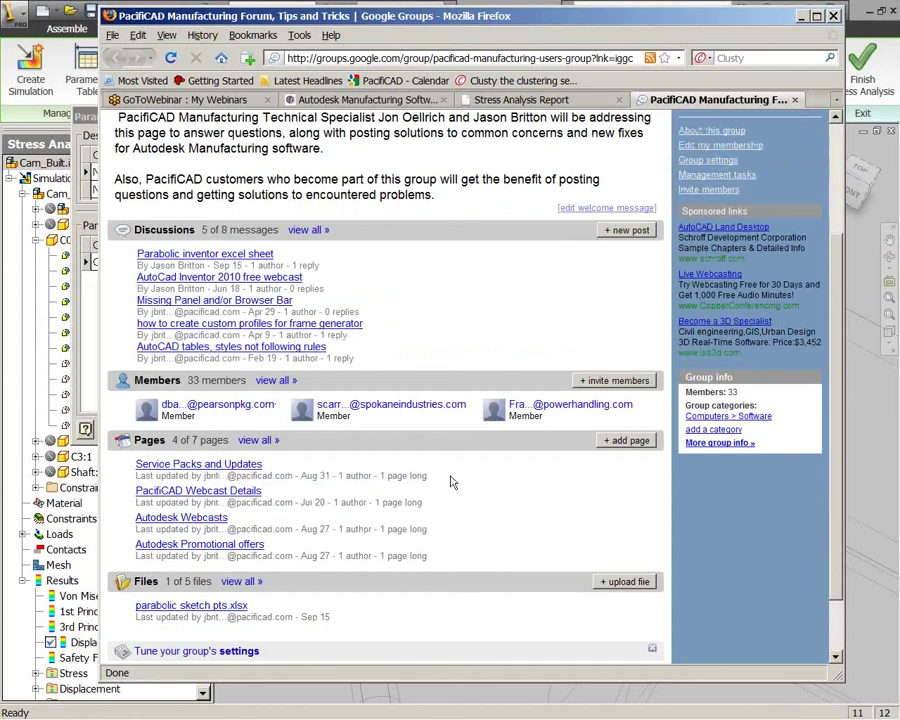
click(198, 464)
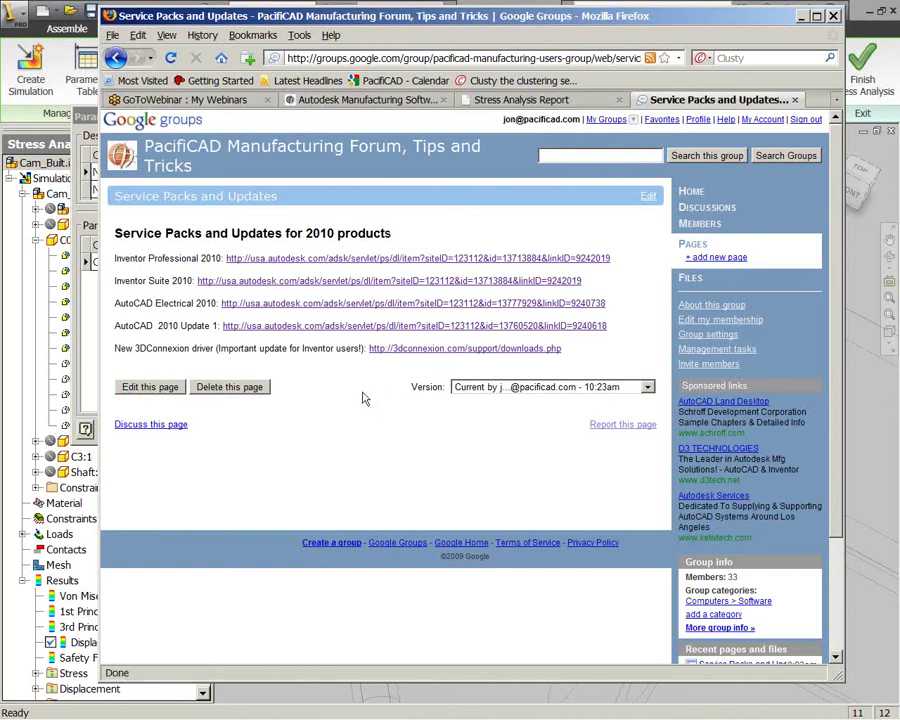
click(116, 60)
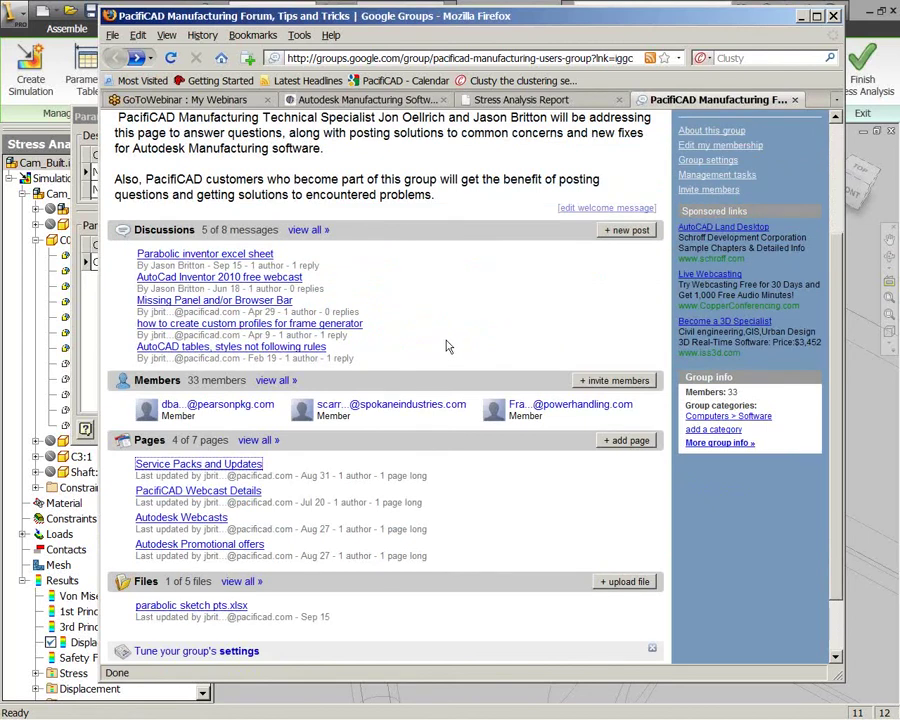
Open PacifiCAD Webcast Details and scroll to the Inventor Simulation and Sheet Metal webcast sign-ups.
click(213, 492)
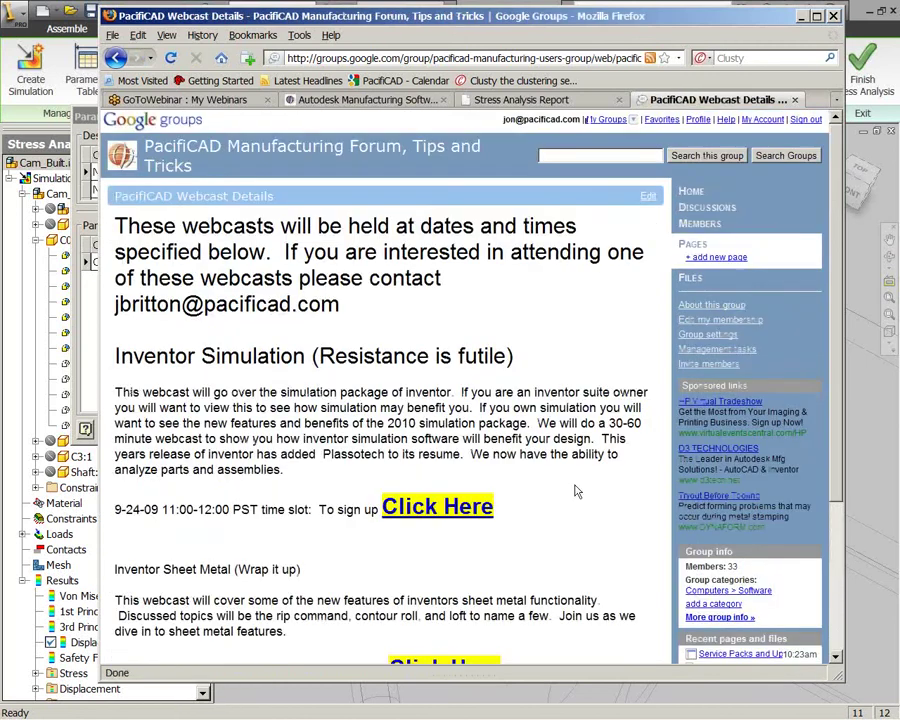
scroll(576, 491, down, 1)
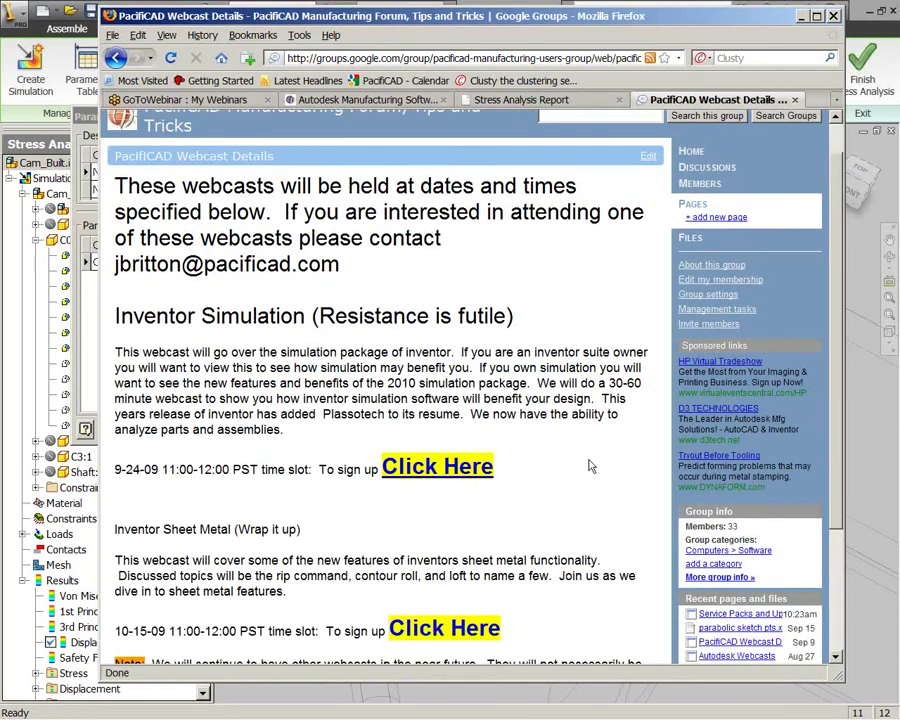
scroll(591, 466, down, 3)
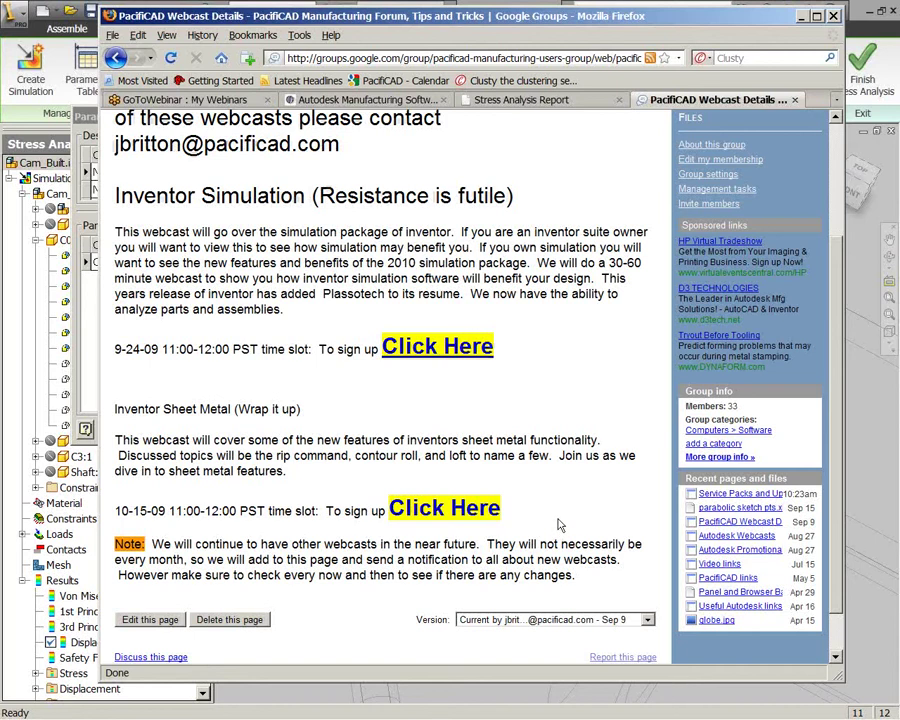
mouse_move(621, 712)
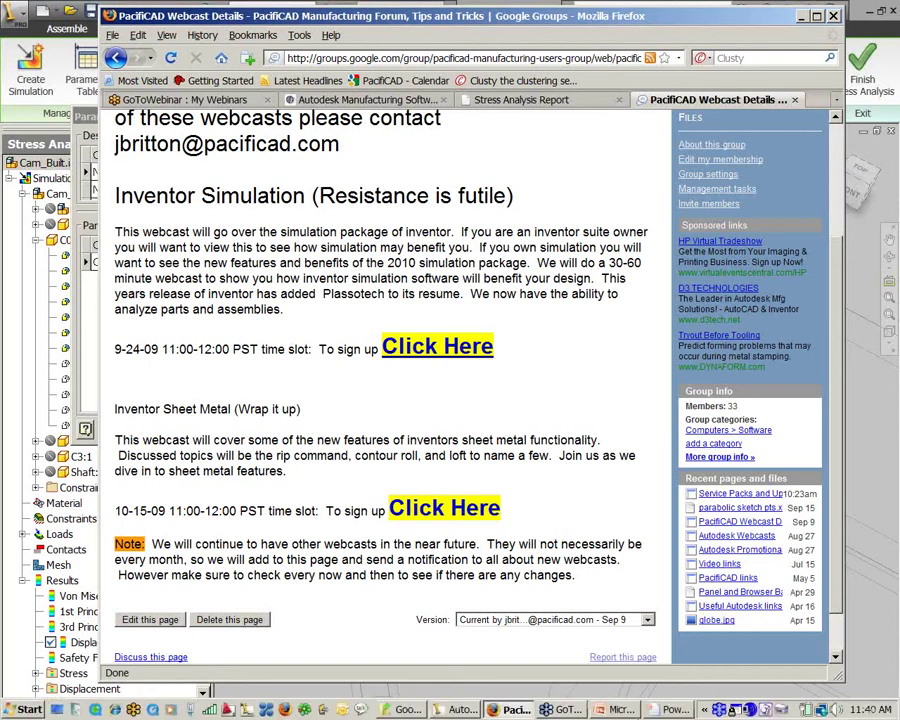
Bring up Webcast.ppt and present the Thank You slide full screen with Shift+F5.
click(621, 710)
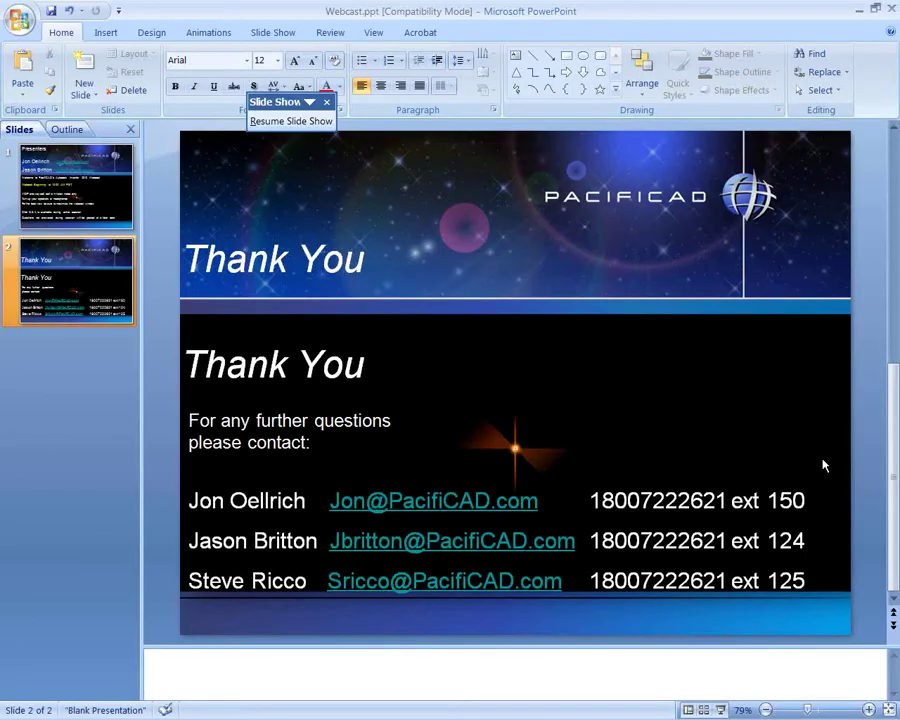
key(shift+F5)
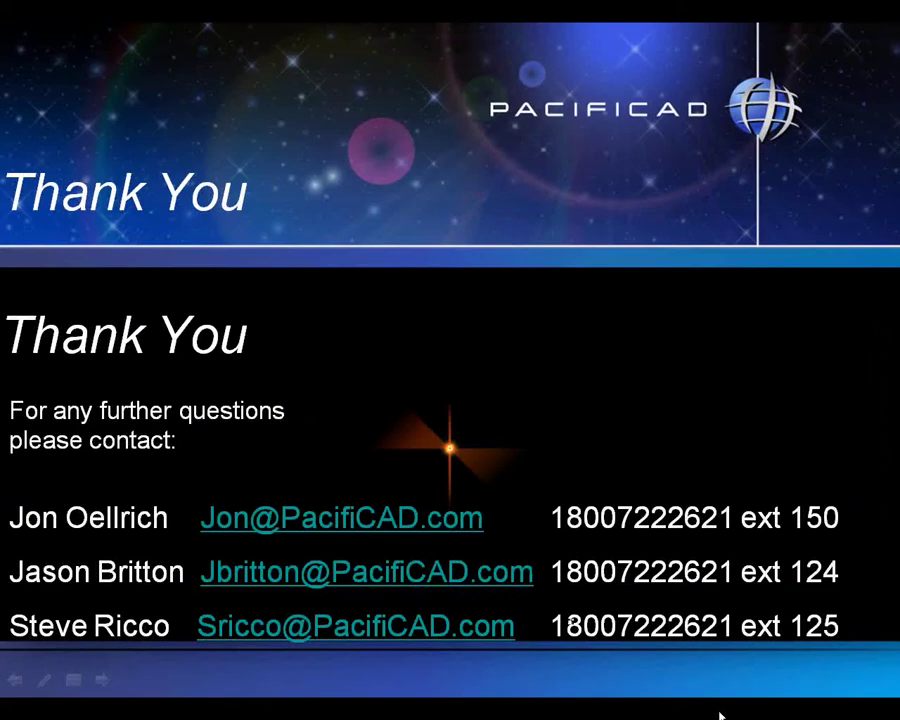